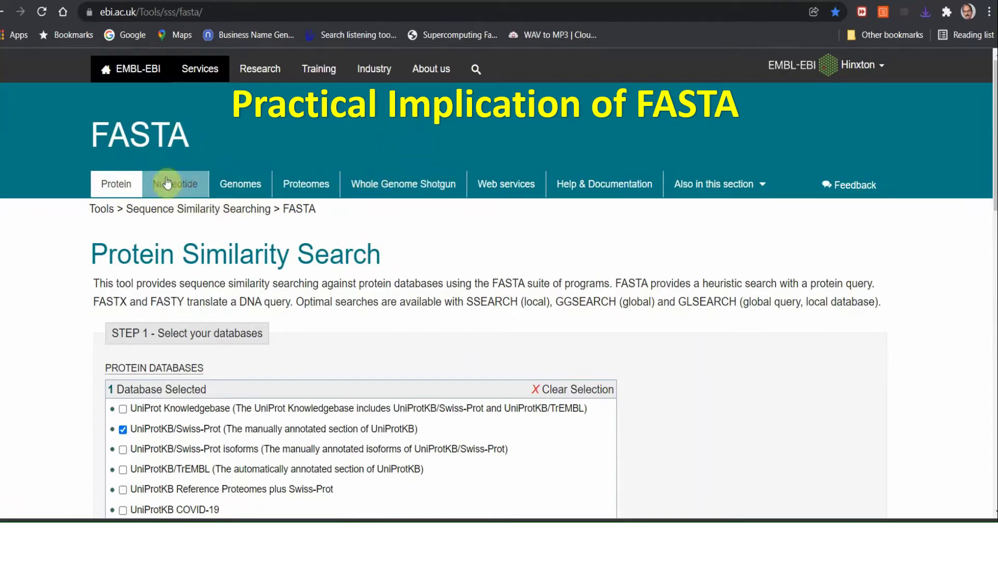
# Load the example protein sequence as the query, keeping UniProtKB/Swiss-Prot as the search database.
pyautogui.scroll(-2, 142, 232)
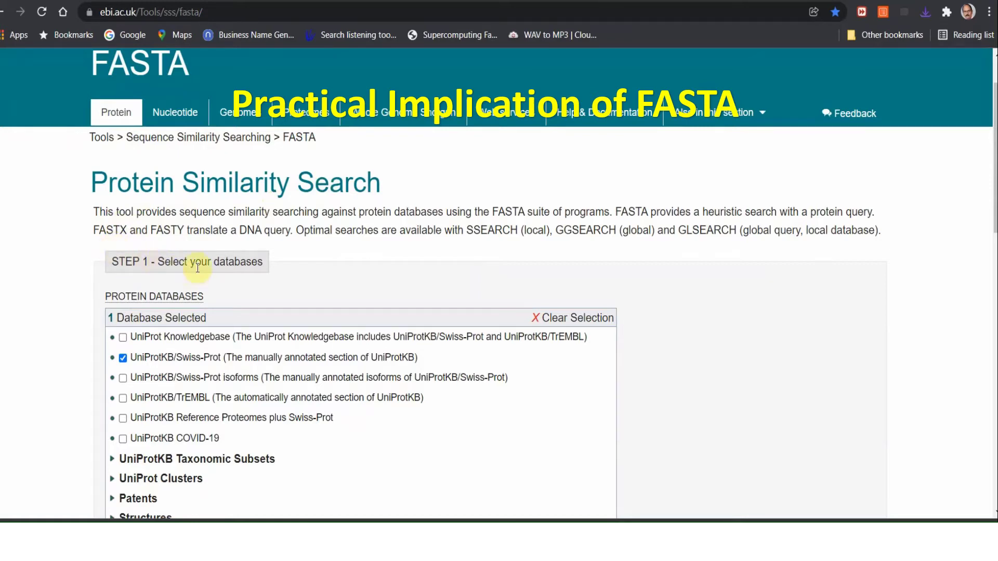
pyautogui.scroll(-3, 198, 266)
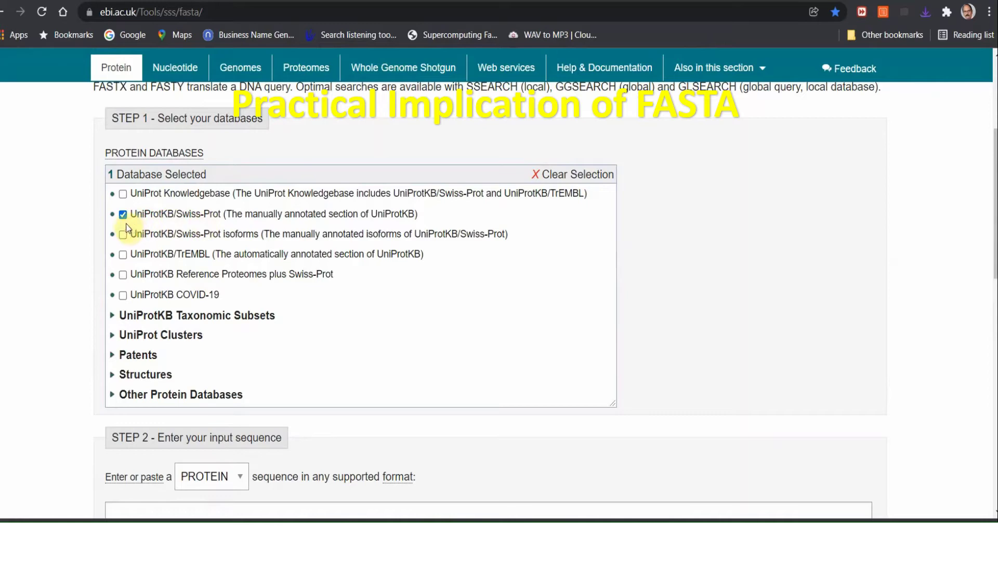
pyautogui.scroll(-3, 158, 234)
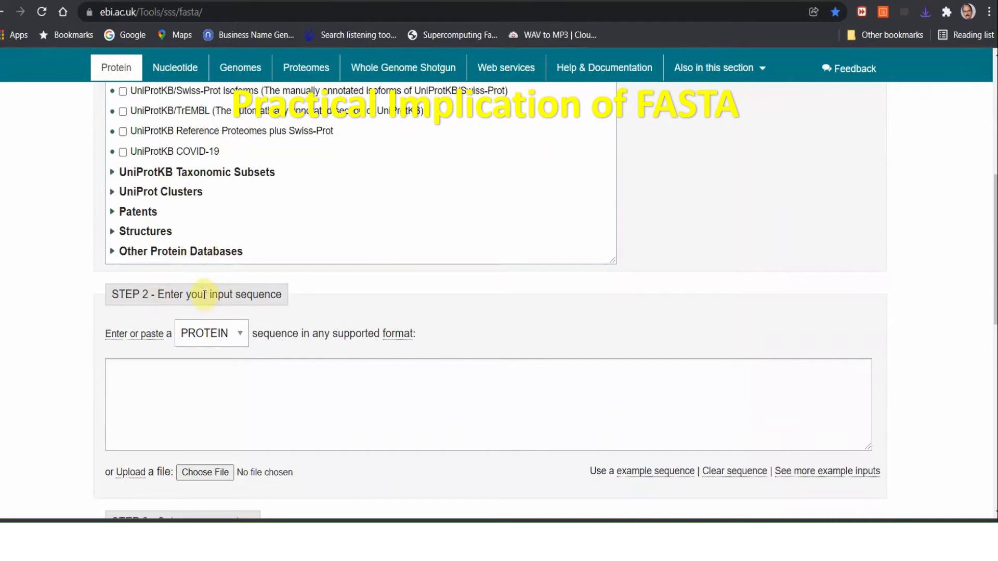
pyautogui.scroll(-1, 205, 295)
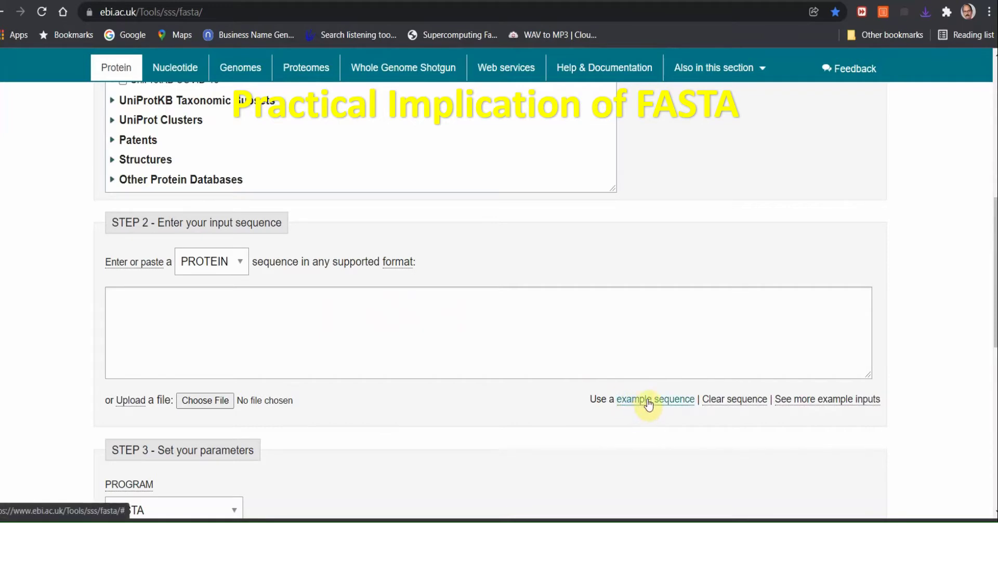
pyautogui.click(664, 406)
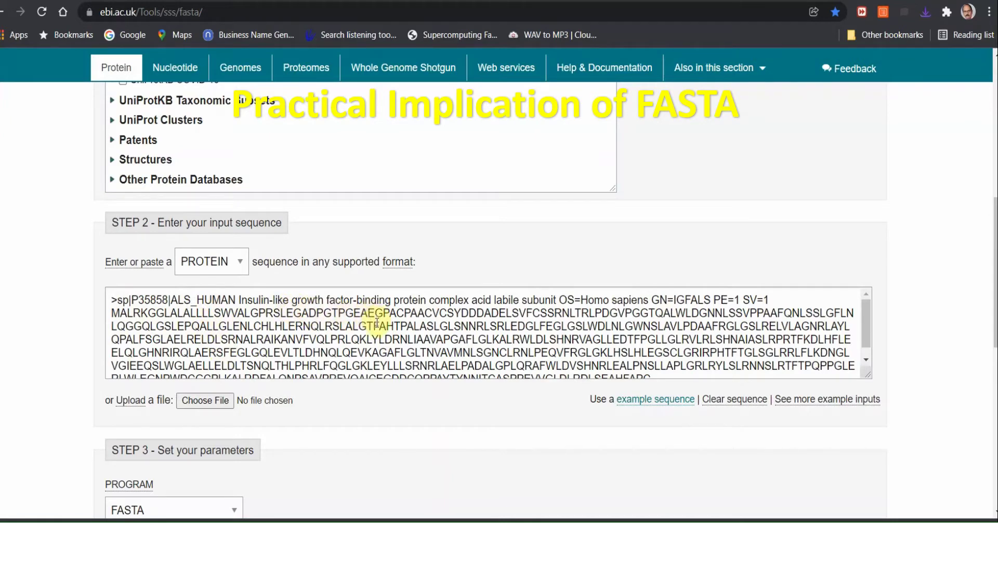
pyautogui.scroll(-3, 365, 339)
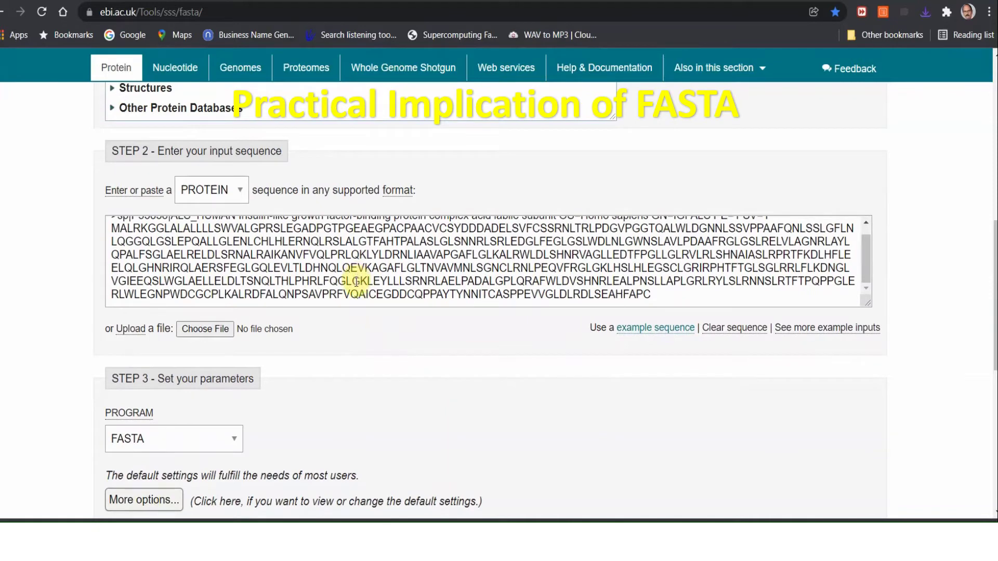
pyautogui.scroll(-1, 356, 281)
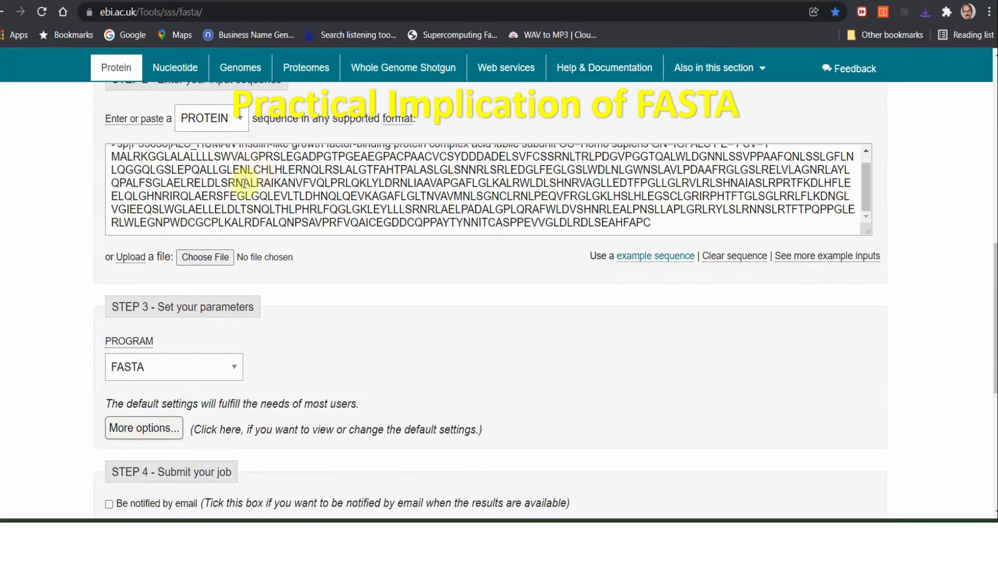
pyautogui.scroll(-2, 199, 262)
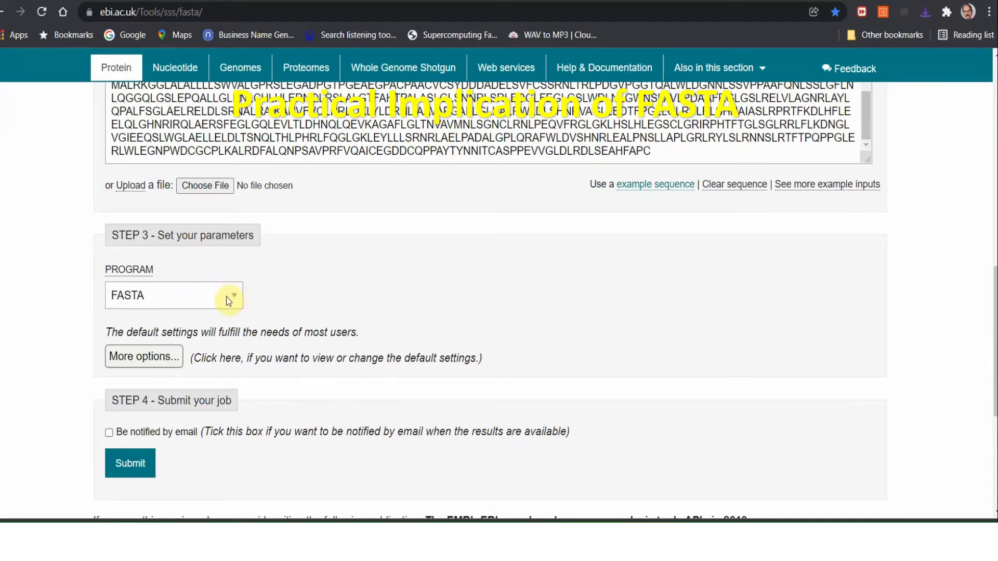
pyautogui.scroll(-3, 226, 296)
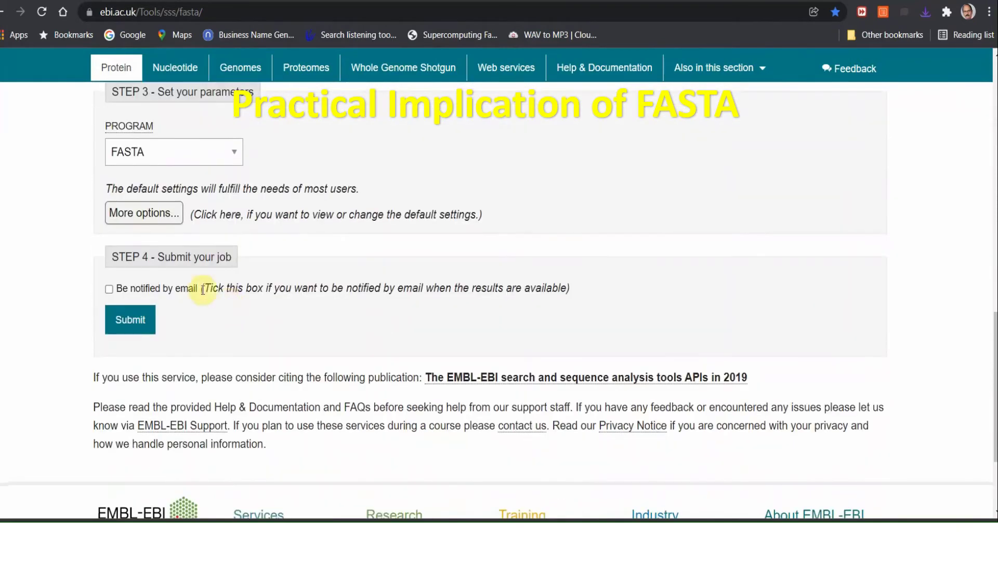
pyautogui.click(151, 208)
pyautogui.click(109, 289)
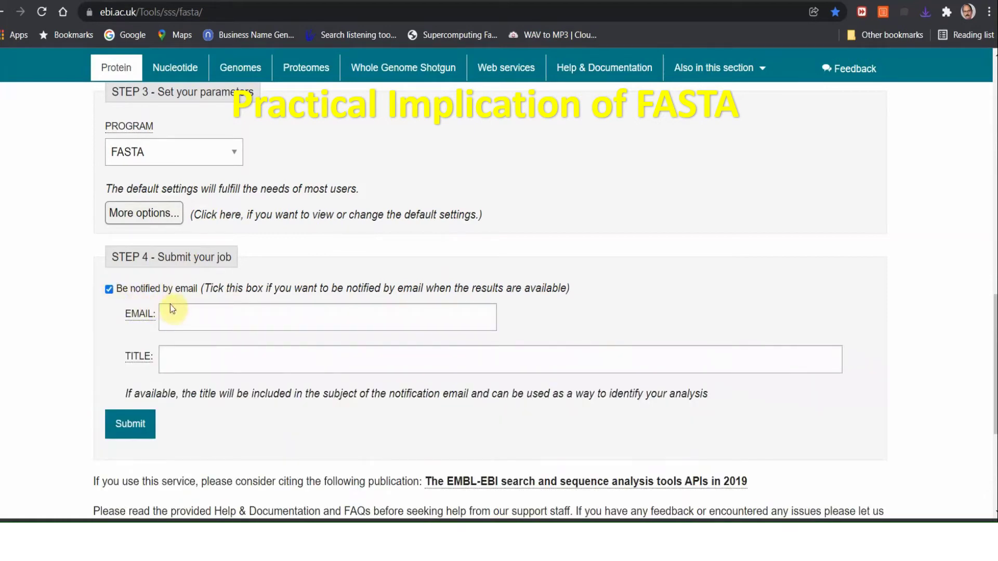
pyautogui.click(109, 290)
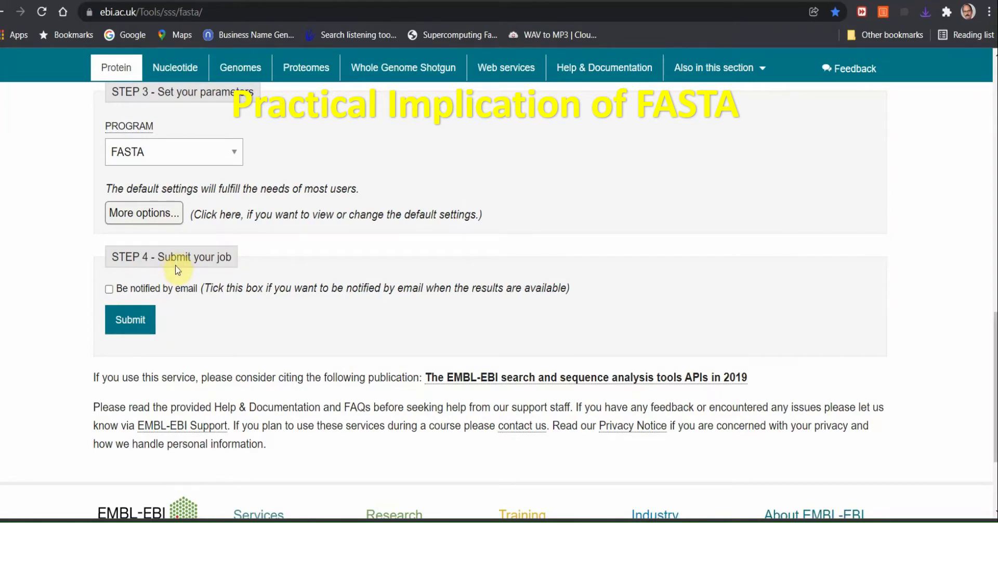
# Submit the protein similarity search with the FASTA program, default settings and no email notification.
pyautogui.scroll(7, 267, 165)
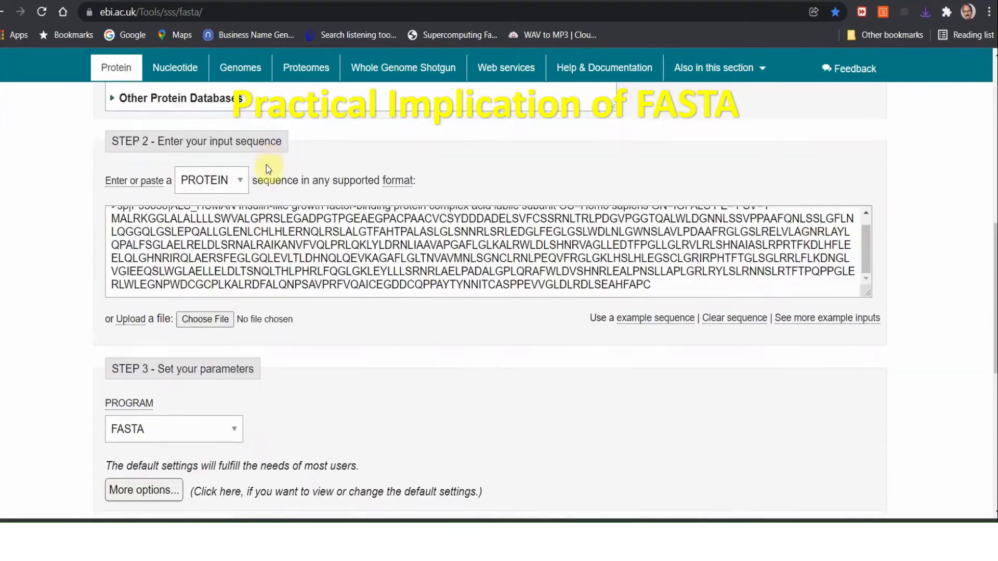
pyautogui.scroll(-5, 291, 312)
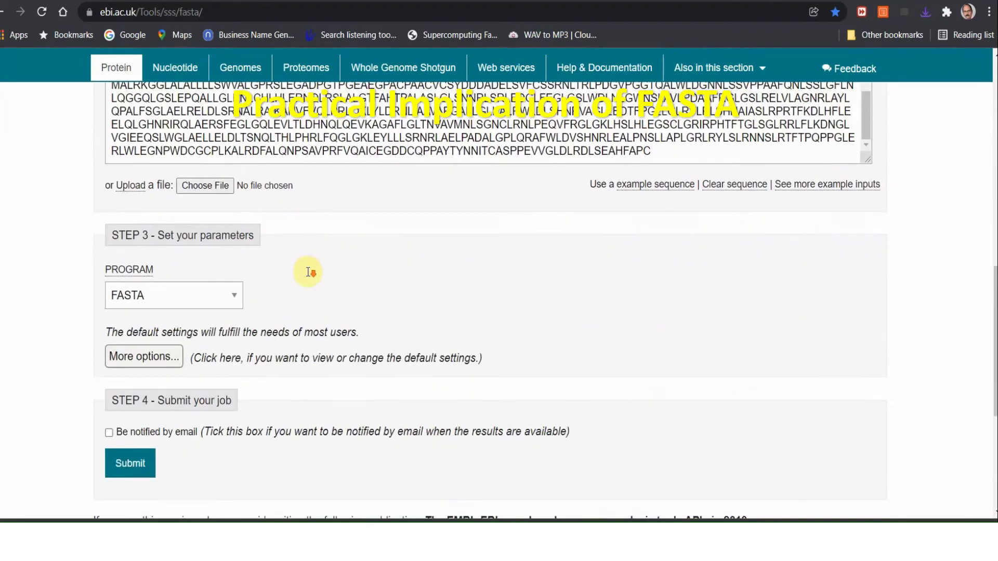
pyautogui.scroll(-1, 307, 275)
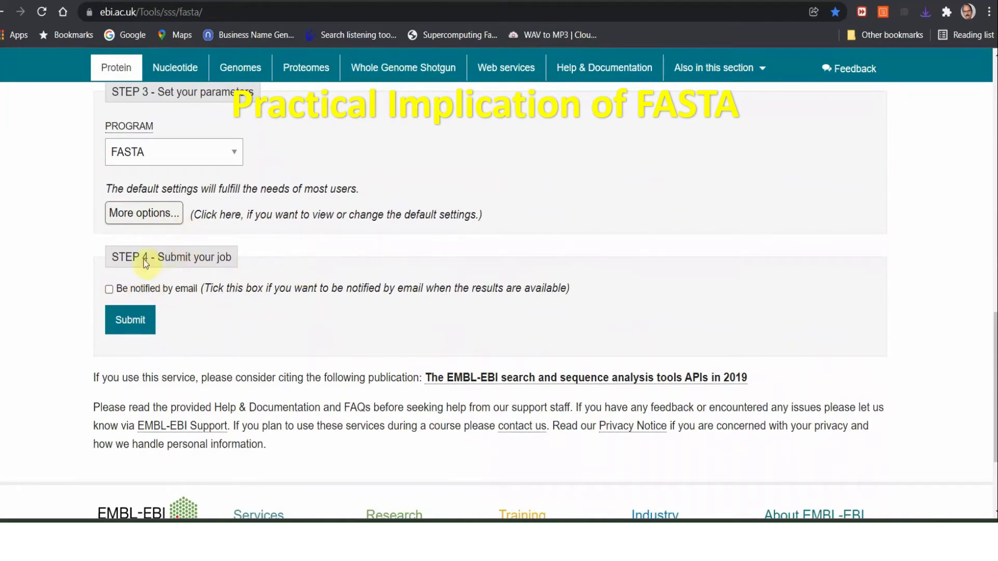
pyautogui.click(130, 318)
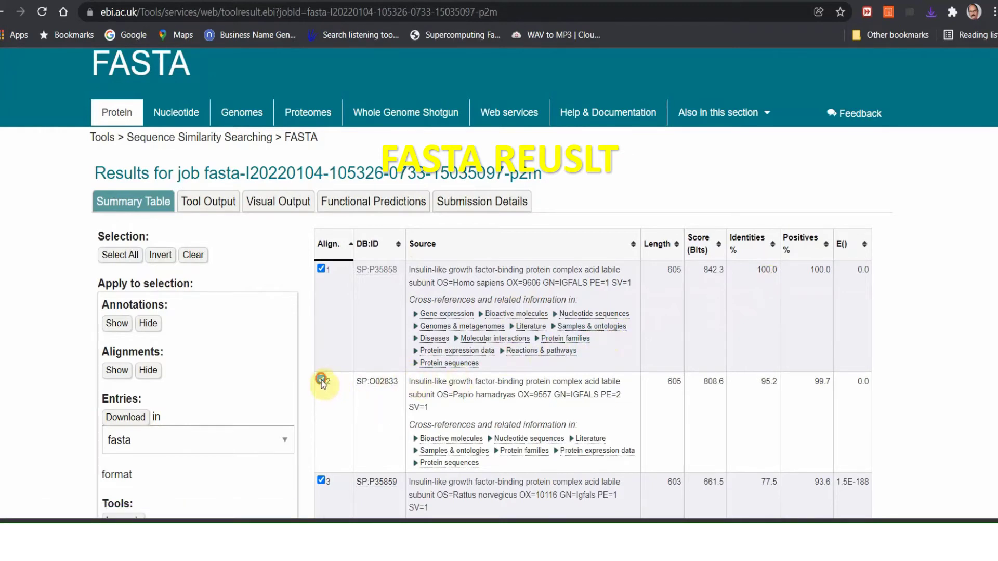
# Deselect the second and third hits, SP:O02833 and SP:P35859, in the results summary table.
pyautogui.click(321, 481)
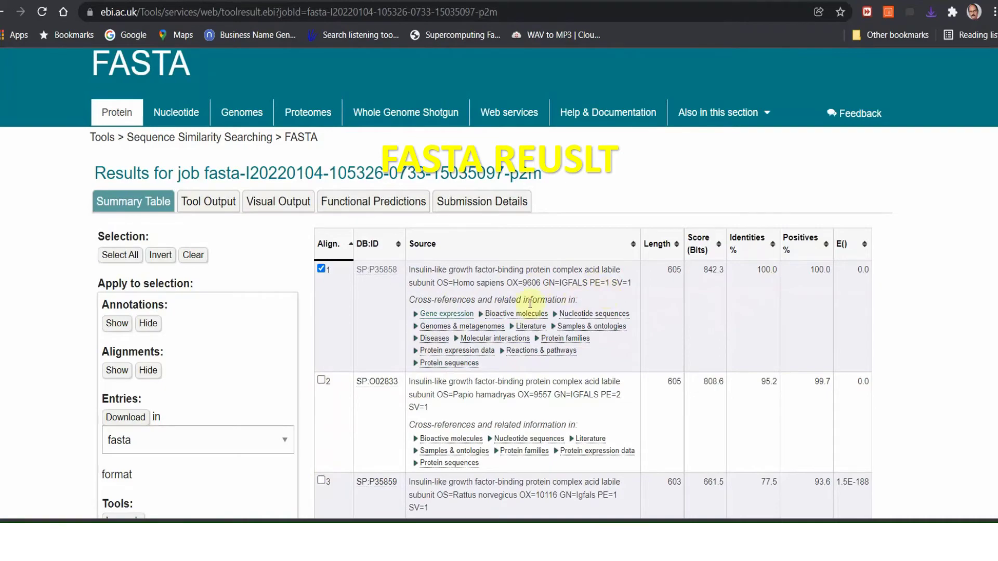
pyautogui.scroll(-1, 234, 328)
pyautogui.scroll(-3, 234, 332)
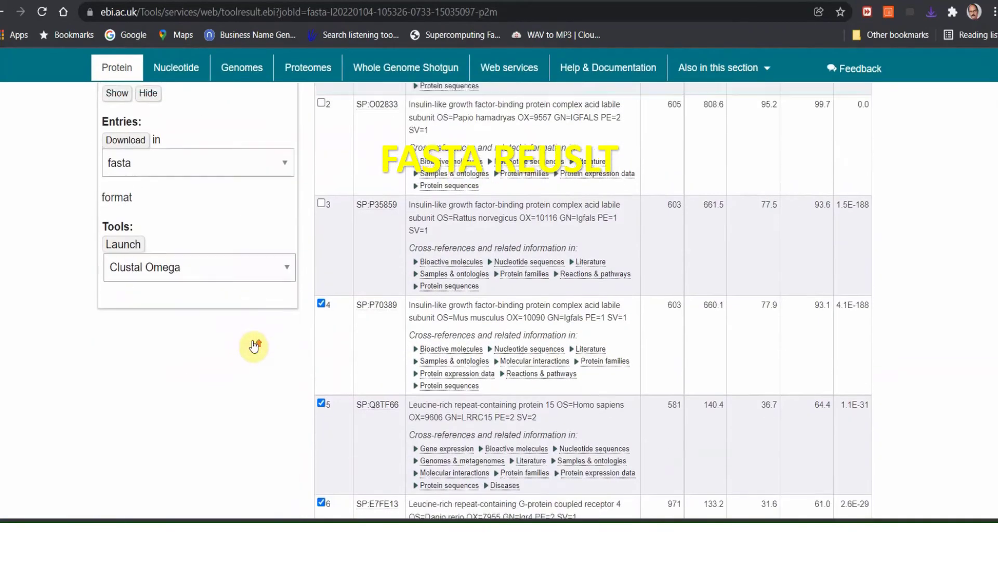
# Open the job's Tool Output and examine the query details, search statistics and best-scores list.
pyautogui.scroll(5, 256, 345)
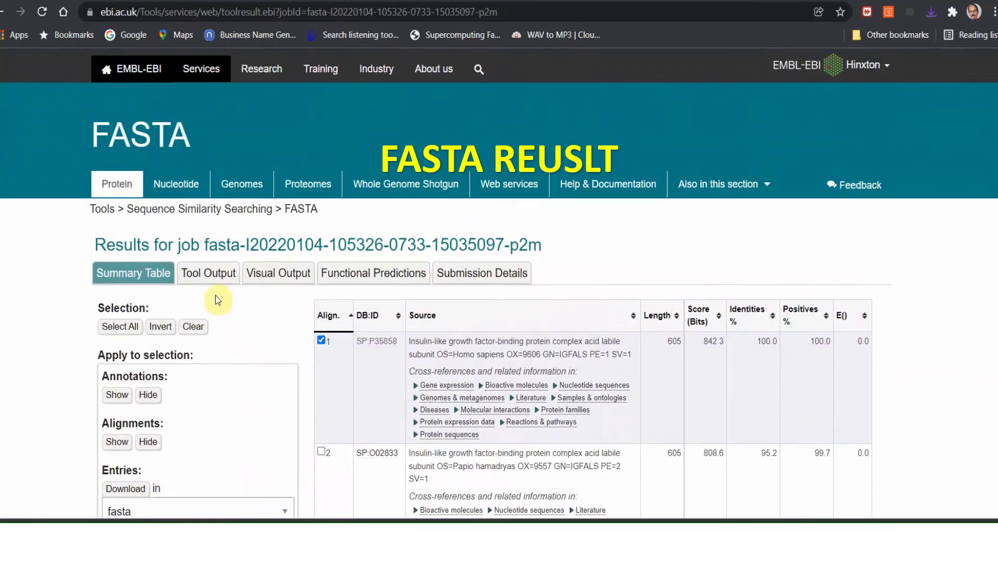
pyautogui.click(216, 277)
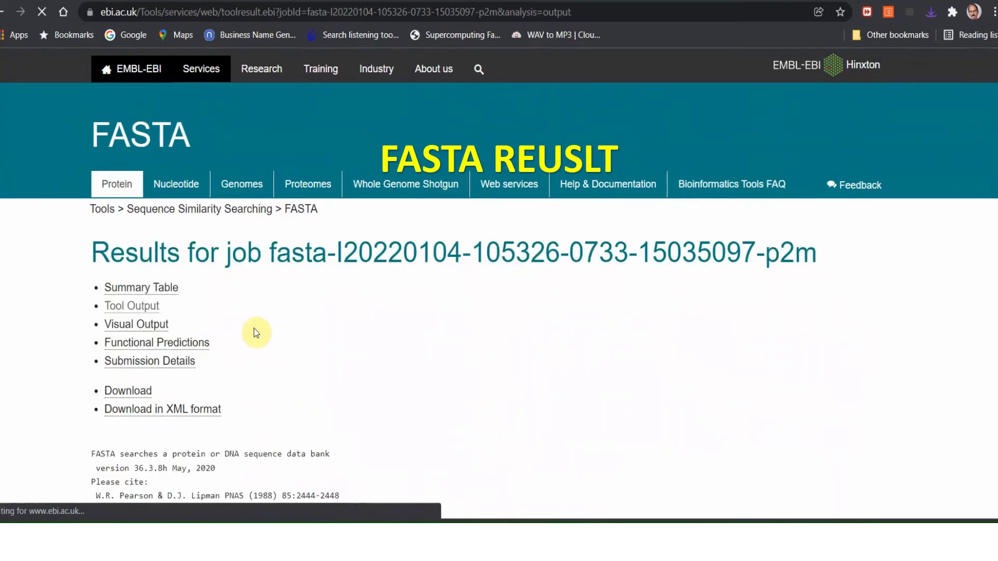
pyautogui.scroll(-3, 256, 330)
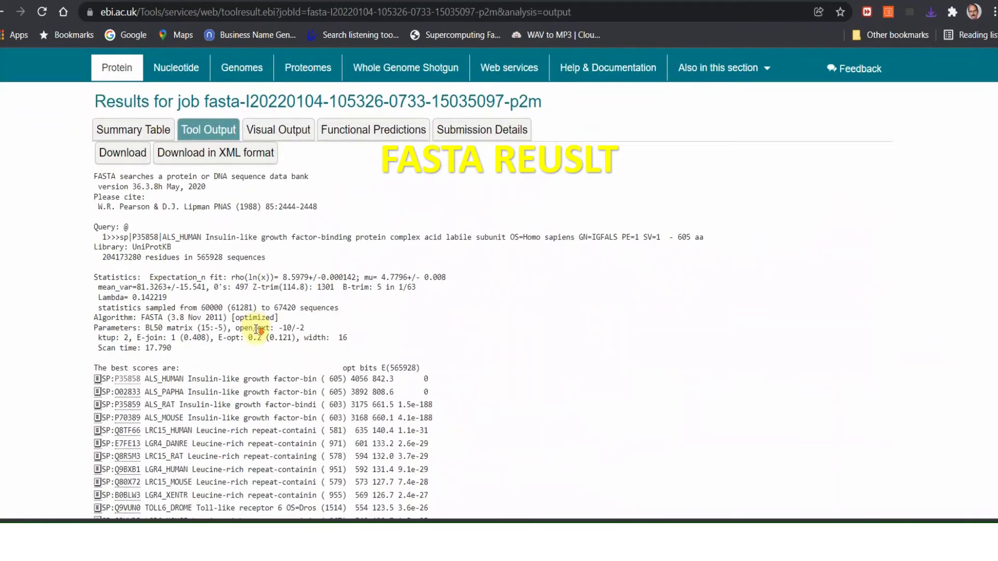
pyautogui.scroll(-1, 280, 326)
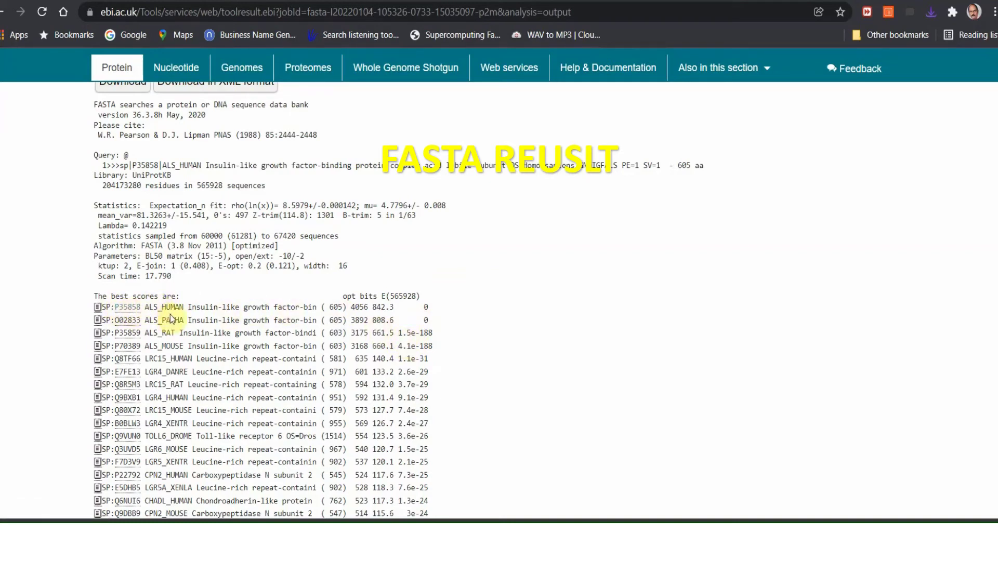
# Show the job's Visual Output and examine the sequence matches, E-values and E-value color scale.
pyautogui.scroll(3, 170, 314)
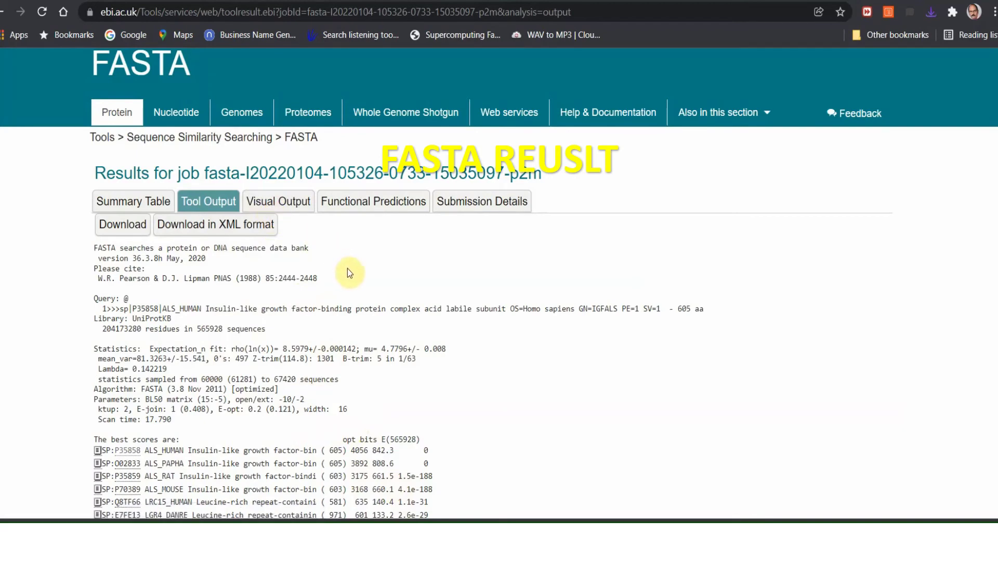
pyautogui.click(282, 203)
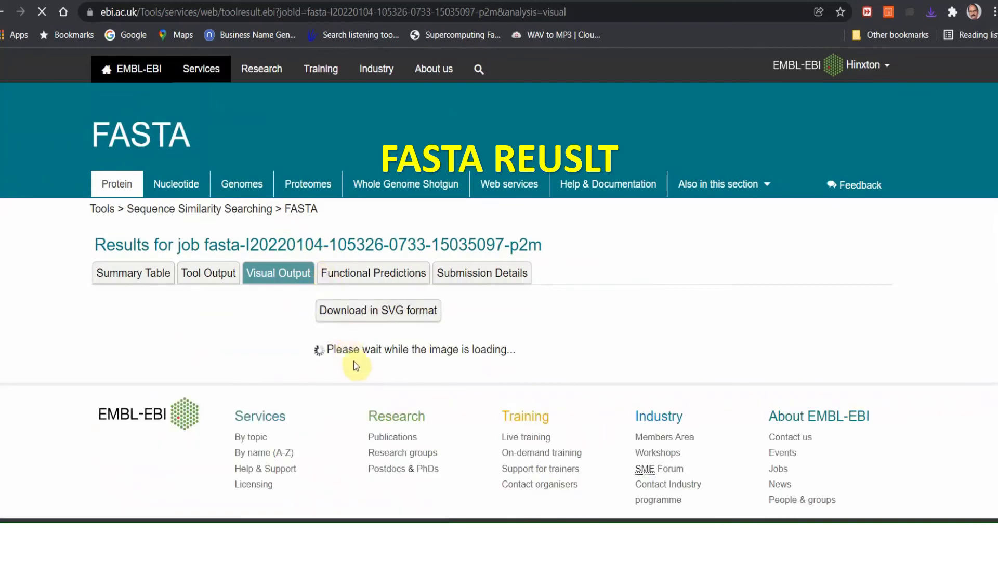
pyautogui.scroll(-5, 398, 401)
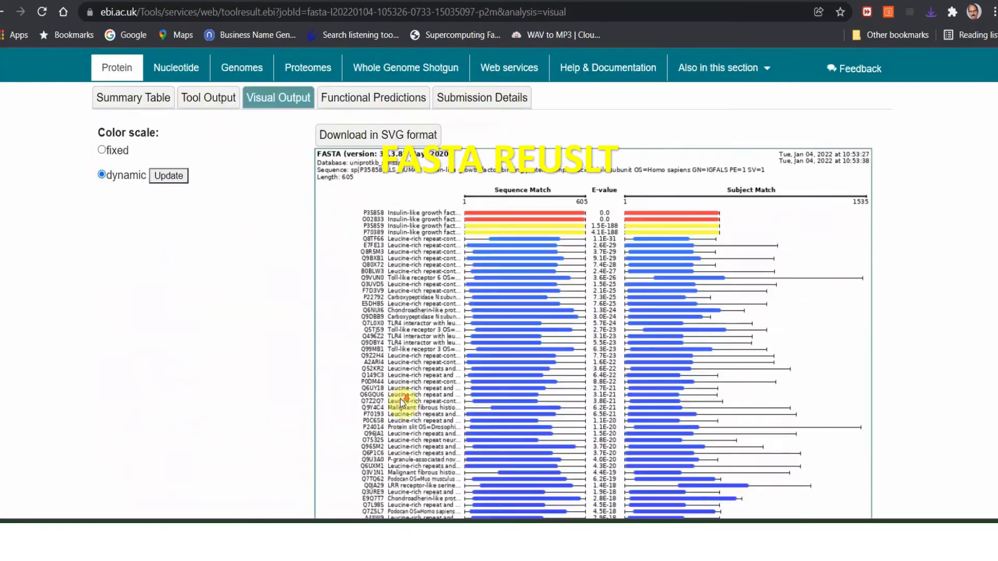
pyautogui.scroll(5, 411, 409)
pyautogui.scroll(-9, 442, 411)
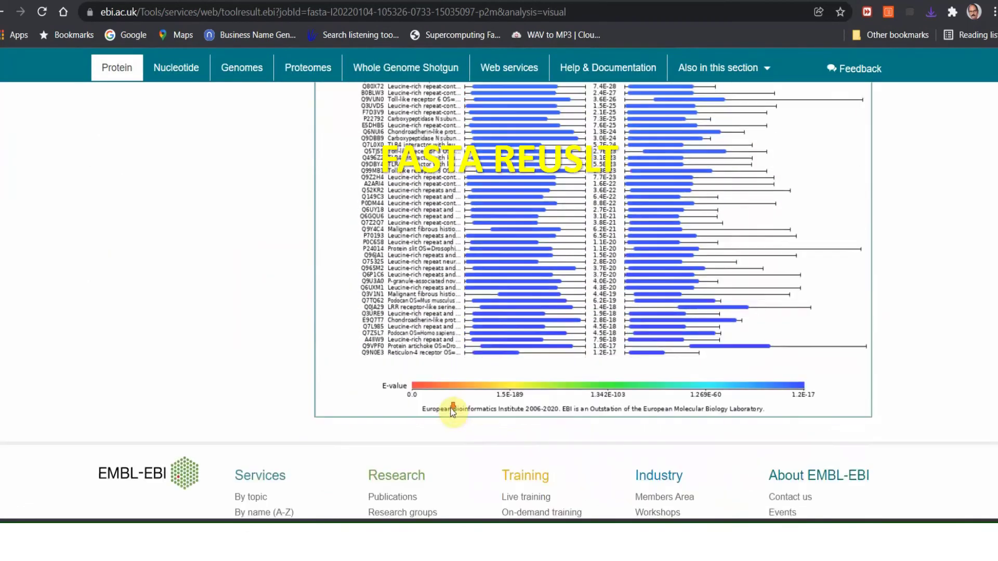
pyautogui.scroll(2, 455, 415)
pyautogui.scroll(4, 458, 414)
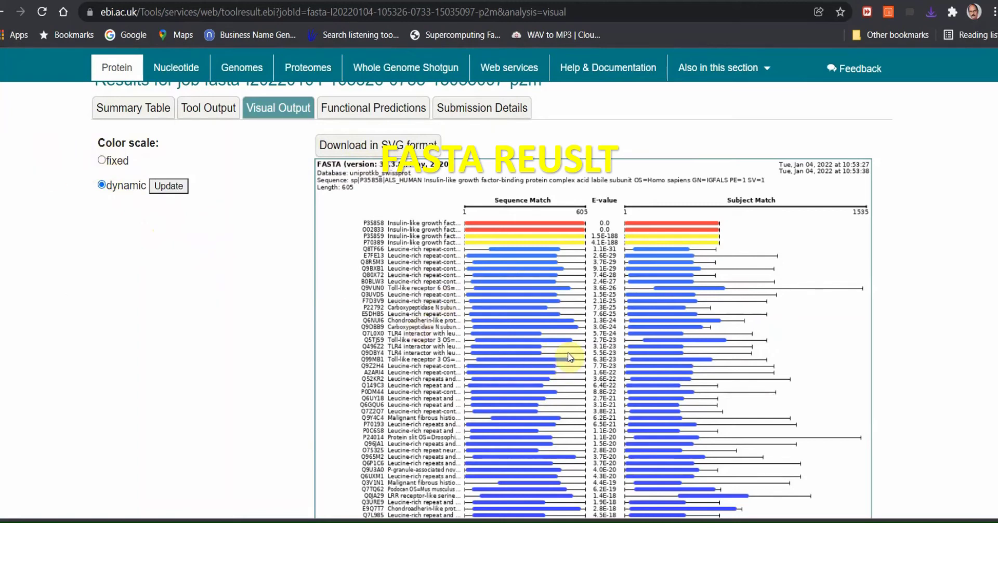
# Show the Functional Predictions and examine the family and domain matches along with the protein feature filters.
pyautogui.click(362, 112)
pyautogui.scroll(-1, 249, 244)
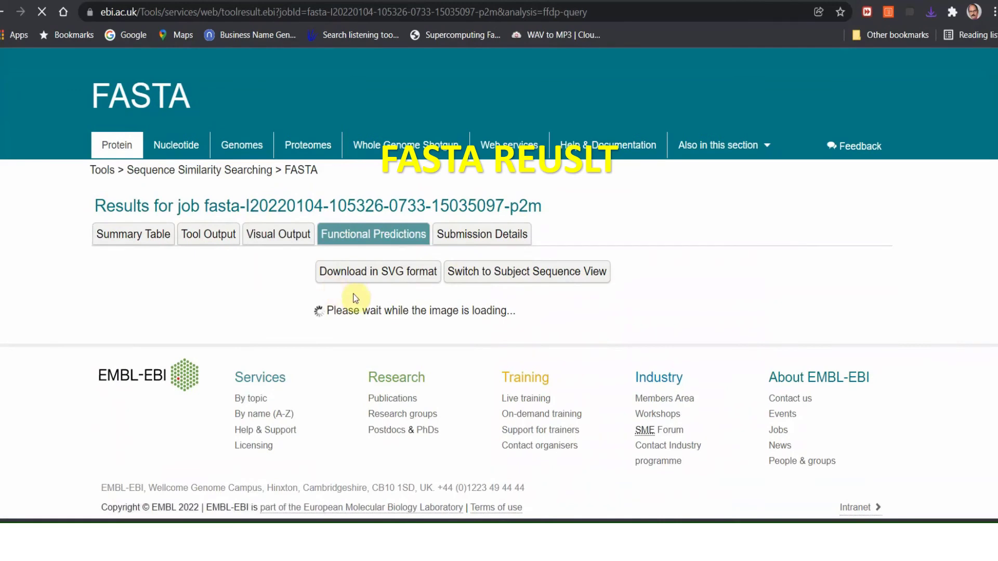
pyautogui.scroll(-1, 300, 281)
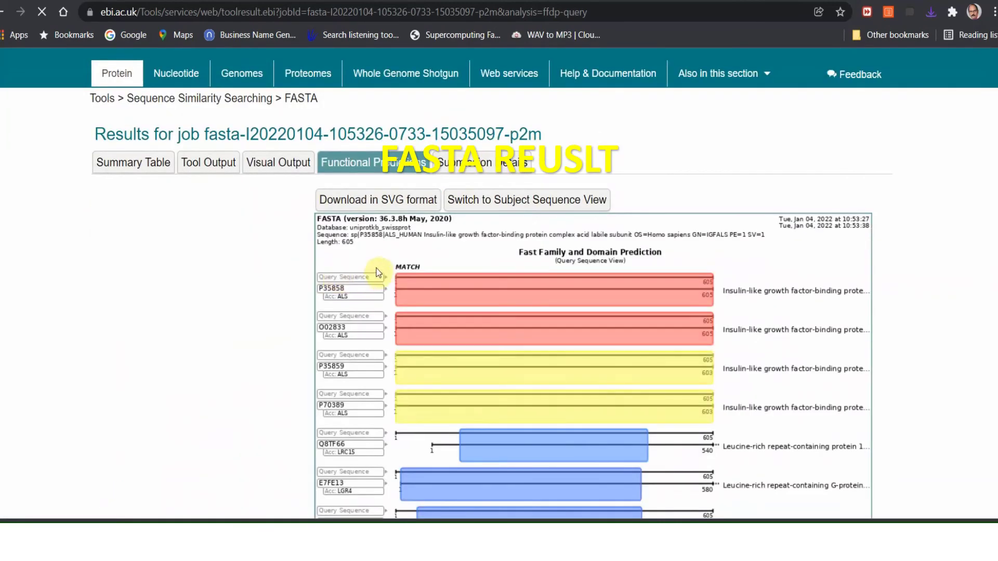
pyautogui.scroll(-1, 382, 265)
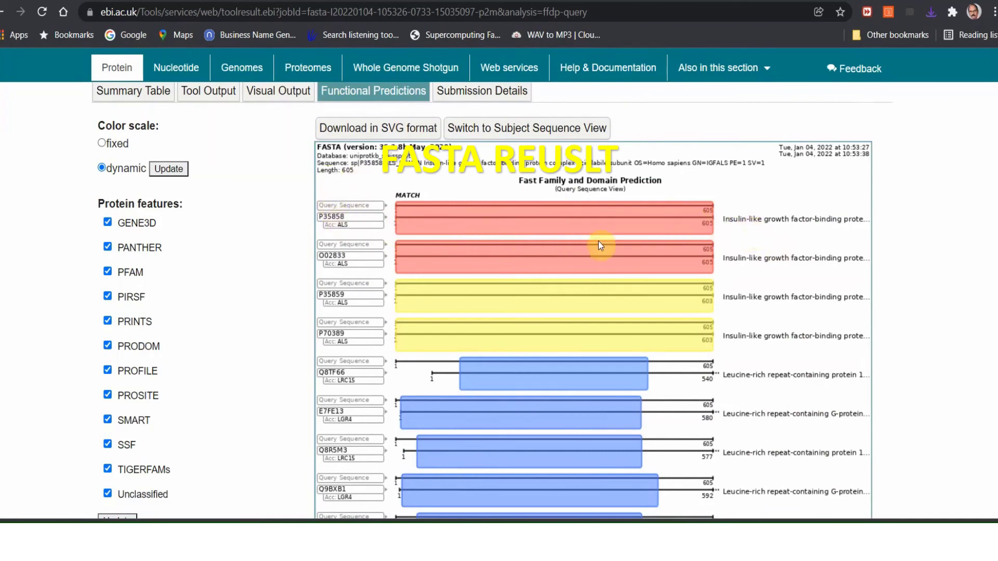
pyautogui.scroll(-15, 521, 264)
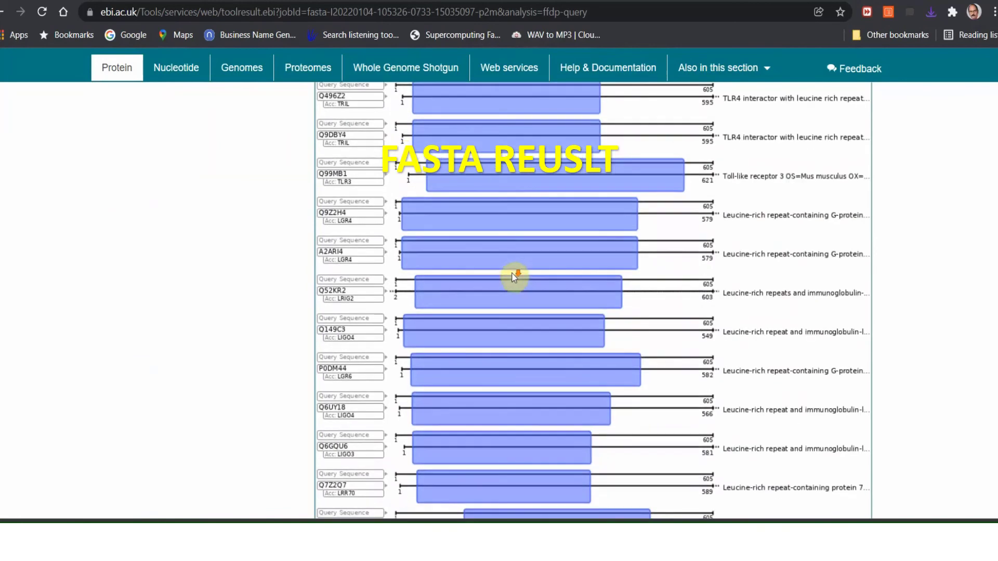
pyautogui.scroll(15, 515, 277)
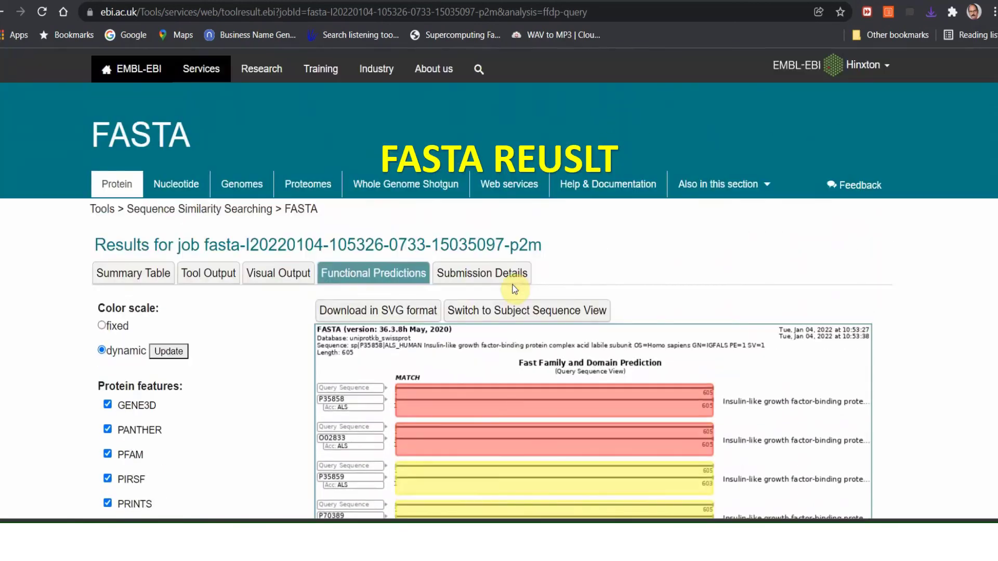
pyautogui.scroll(-1, 465, 283)
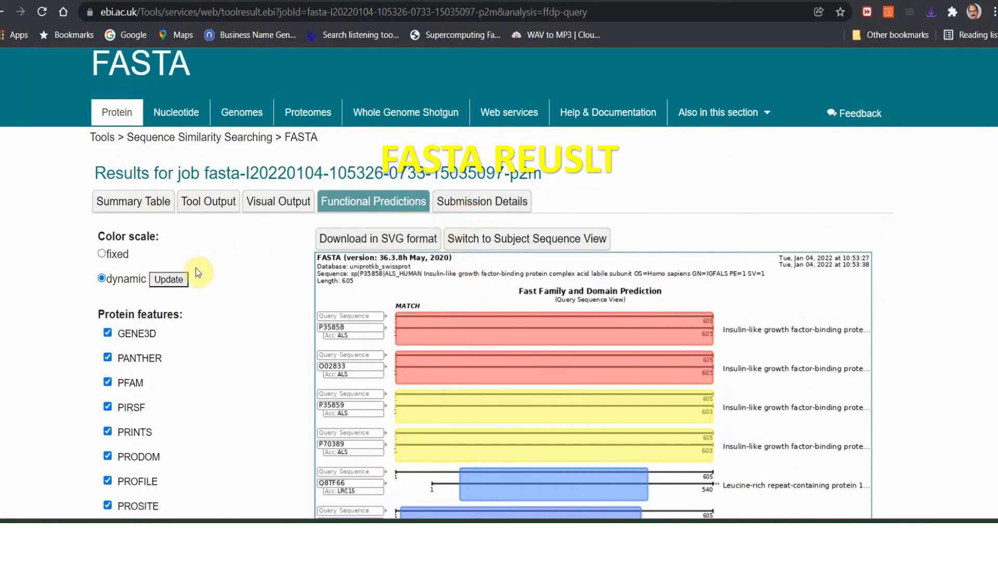
pyautogui.scroll(-1, 196, 268)
pyautogui.scroll(-3, 196, 269)
# Show the Submission Details and review the job's program, database, command and input parameters.
pyautogui.scroll(4, 203, 270)
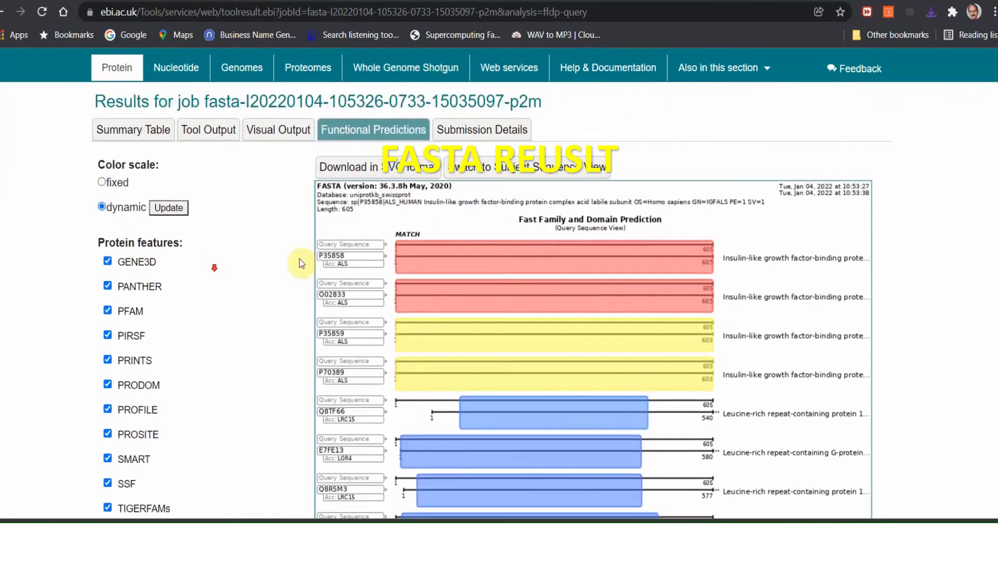
pyautogui.click(477, 133)
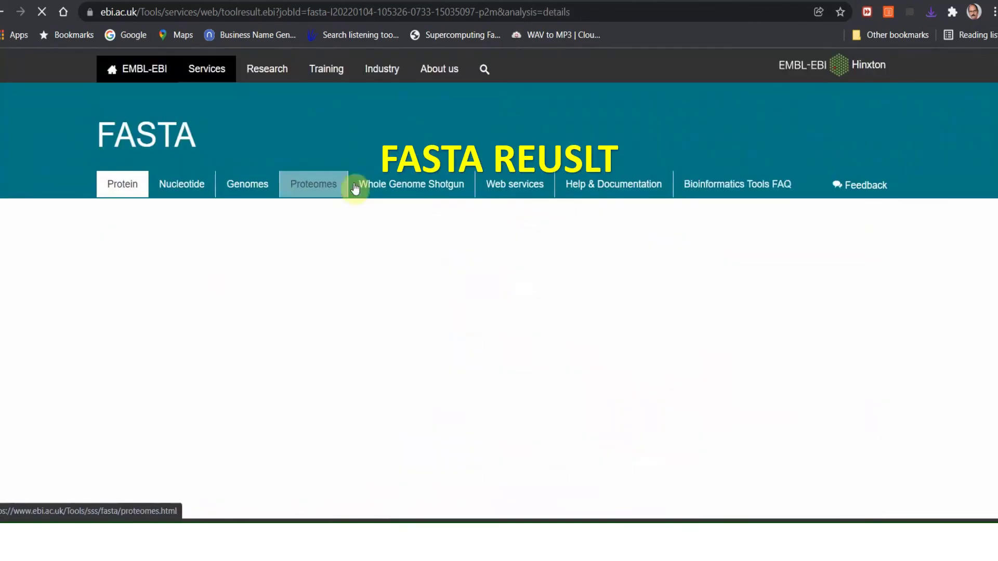
pyautogui.scroll(-2, 207, 298)
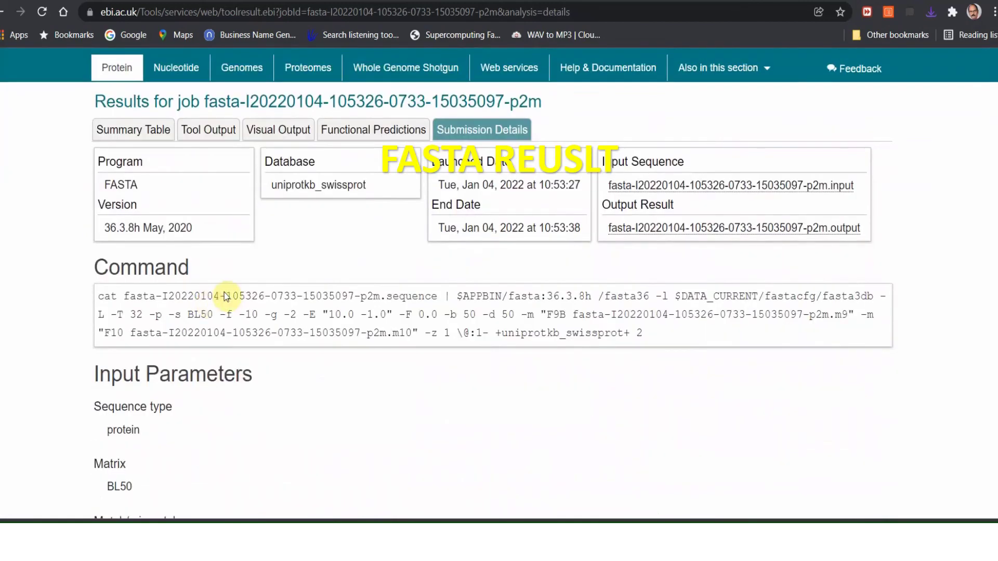
# Examine the full list of input parameters in the submission details, from sequence type, matrix and gap penalties through to database and KTUP.
pyautogui.scroll(-4, 281, 289)
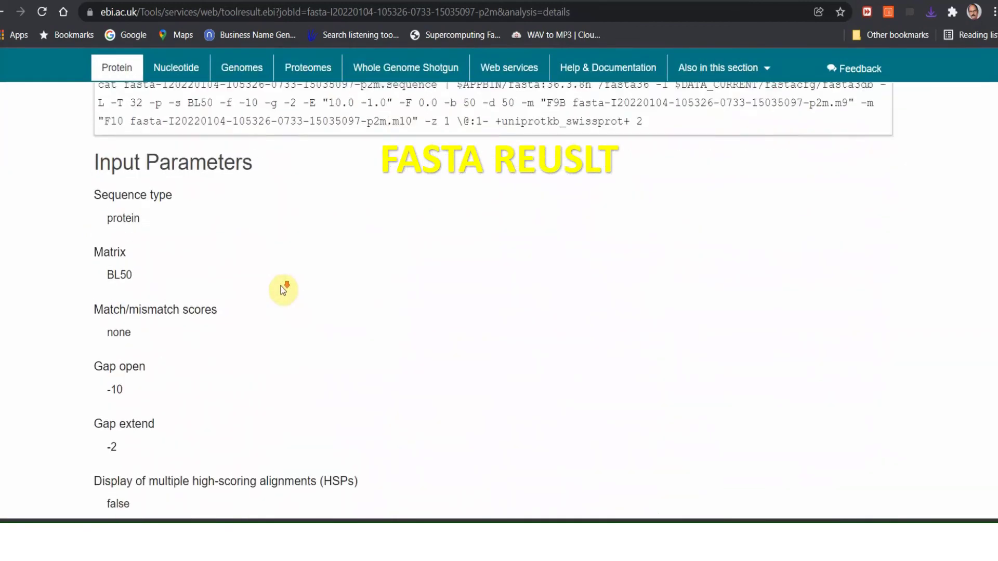
pyautogui.scroll(-1, 282, 290)
pyautogui.scroll(2, 278, 286)
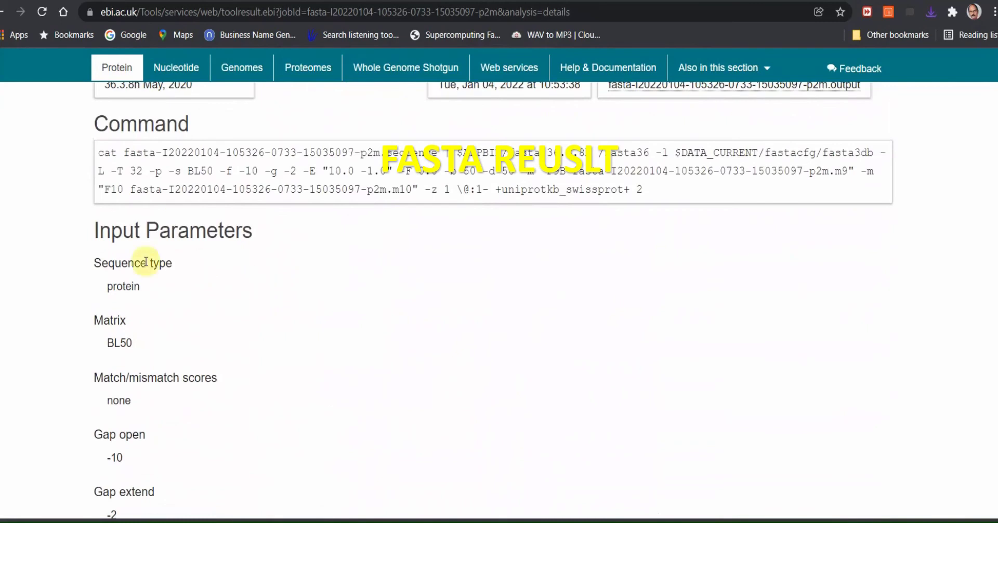
pyautogui.scroll(-1, 151, 292)
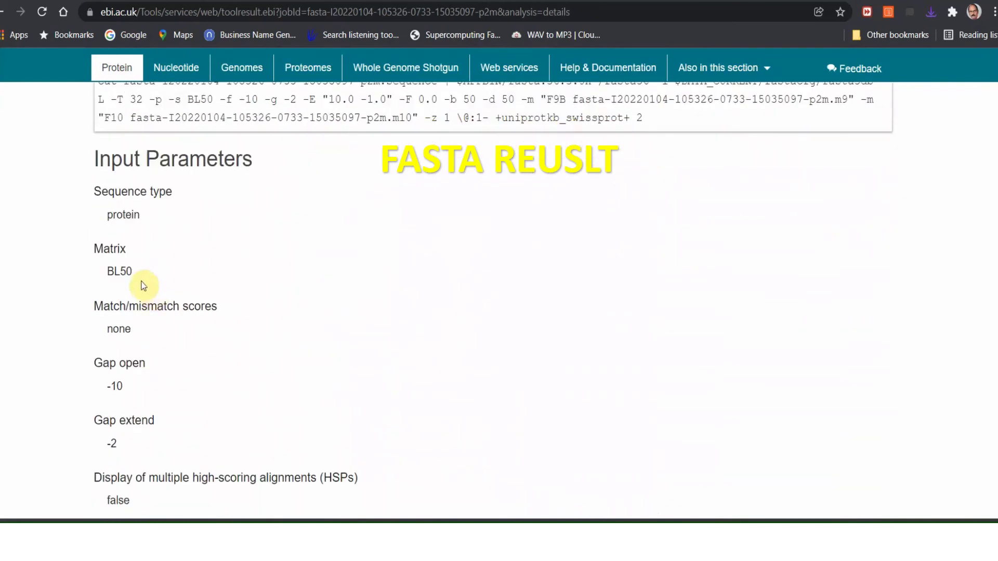
pyautogui.scroll(-1, 142, 285)
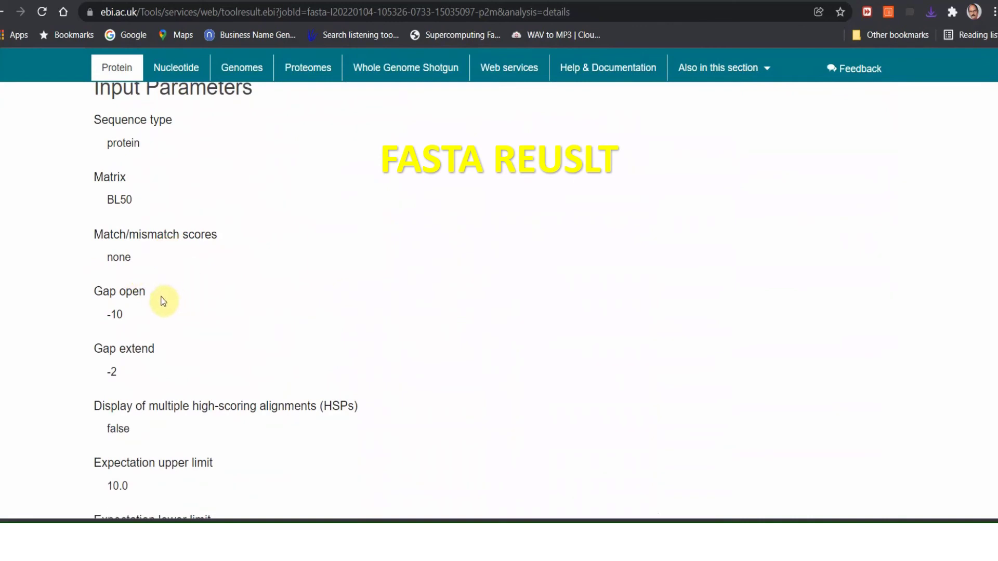
pyautogui.scroll(-1, 141, 306)
pyautogui.scroll(-13, 143, 308)
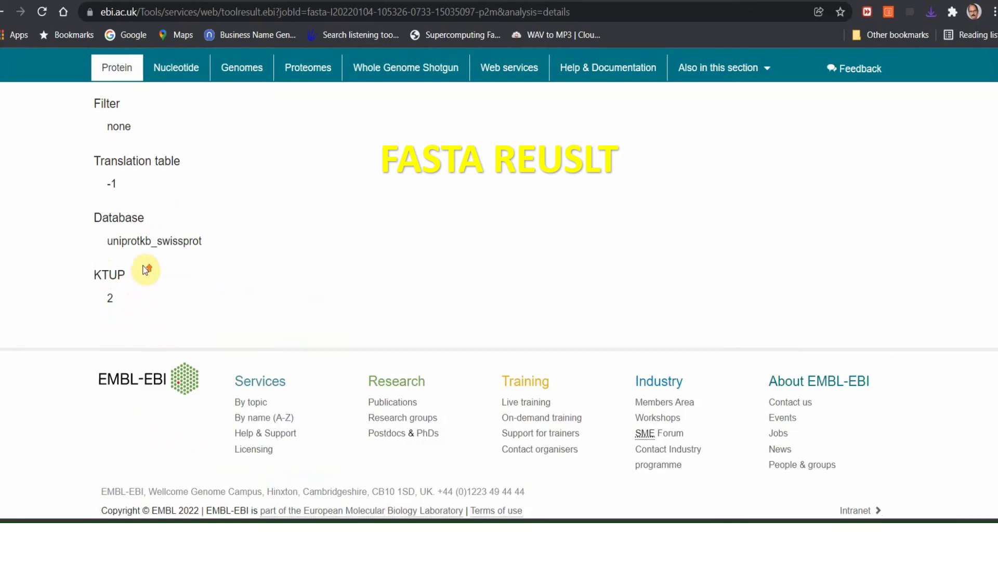
pyautogui.scroll(3, 143, 268)
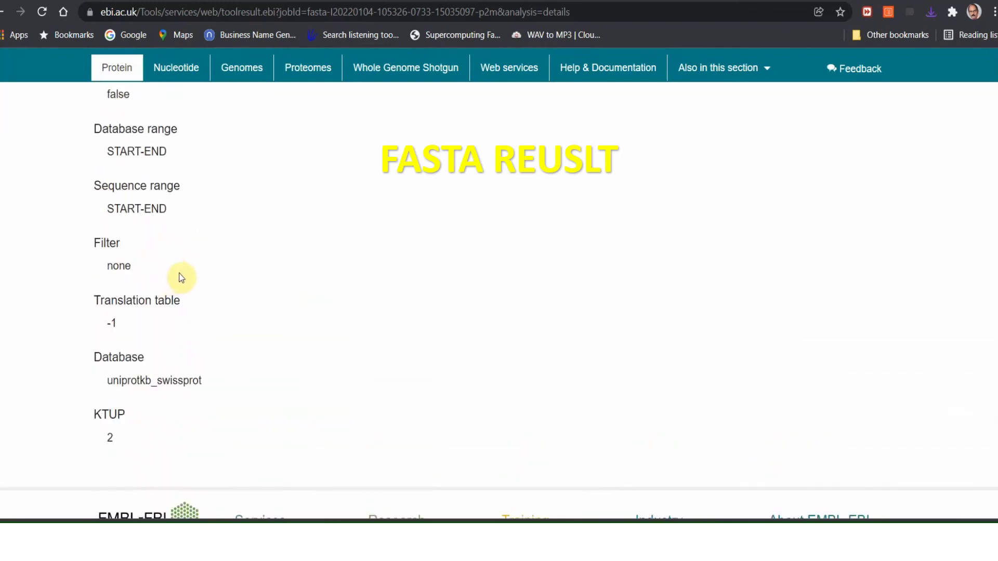
pyautogui.scroll(3, 186, 275)
pyautogui.scroll(7, 187, 272)
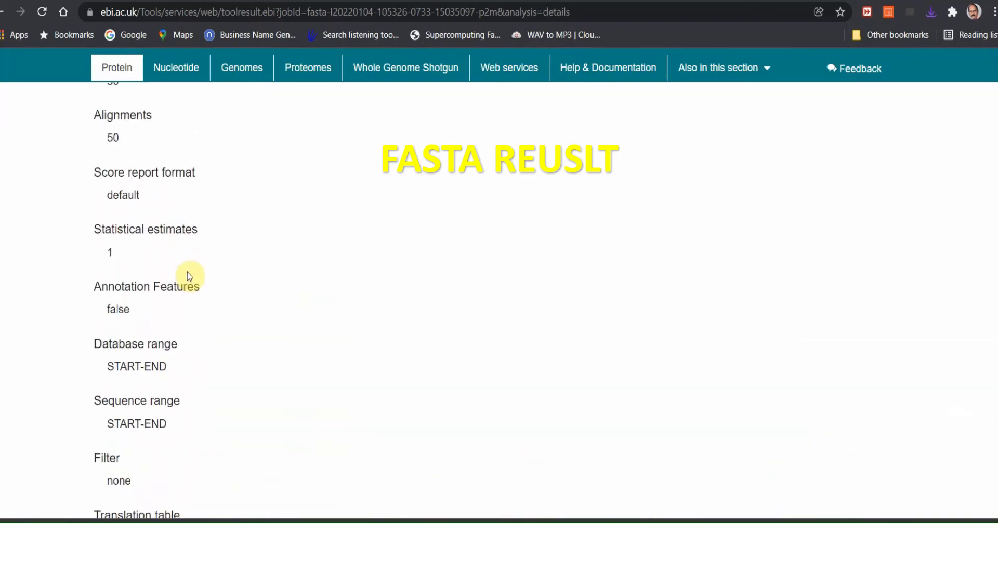
pyautogui.scroll(15, 188, 275)
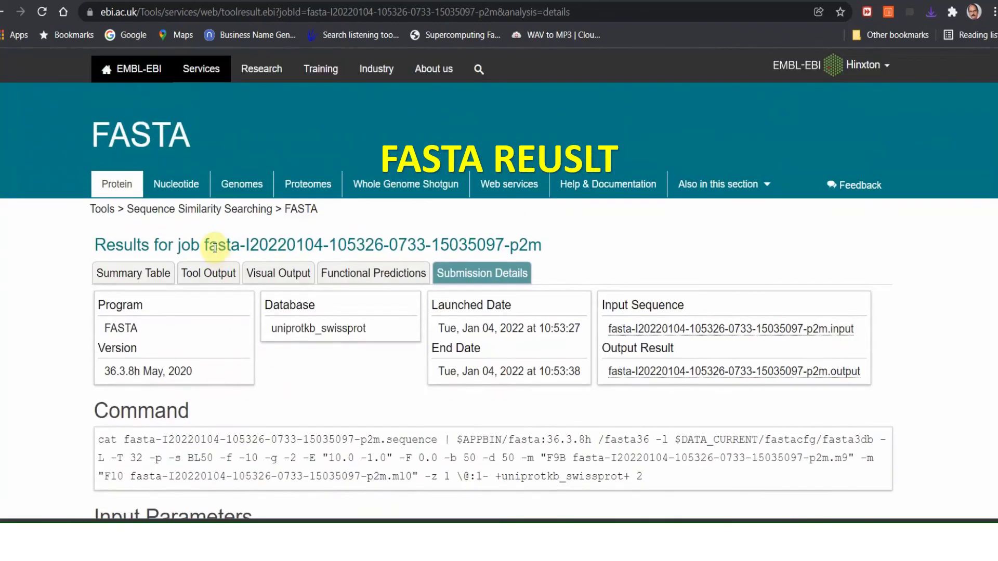